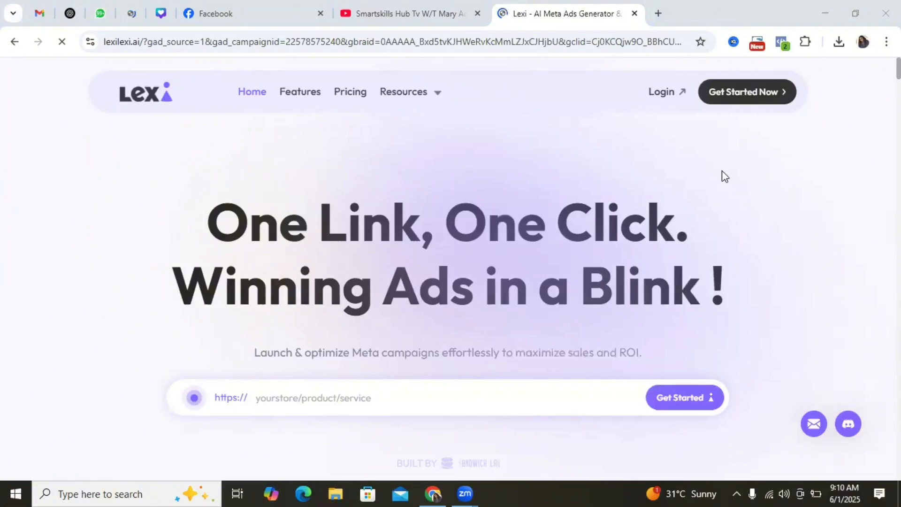
pyautogui.click(376, 393)
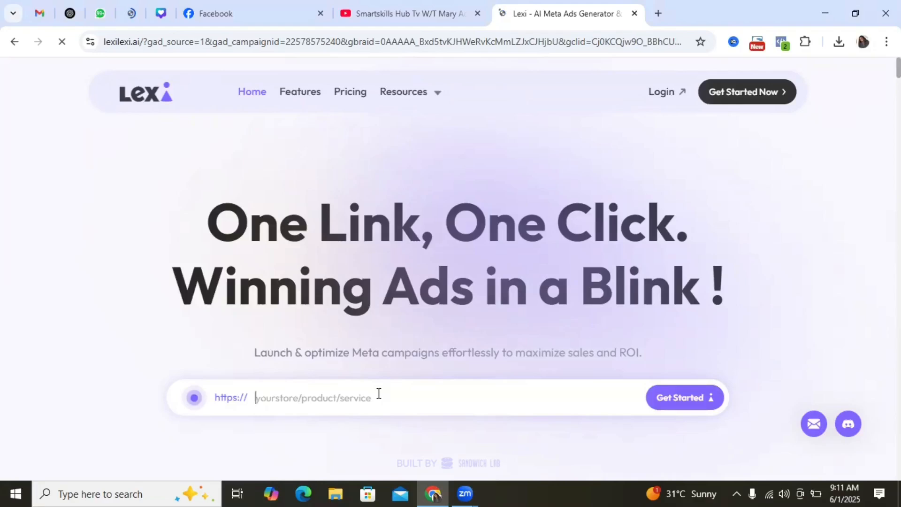
pyautogui.write('https://smartskillsads.com/')
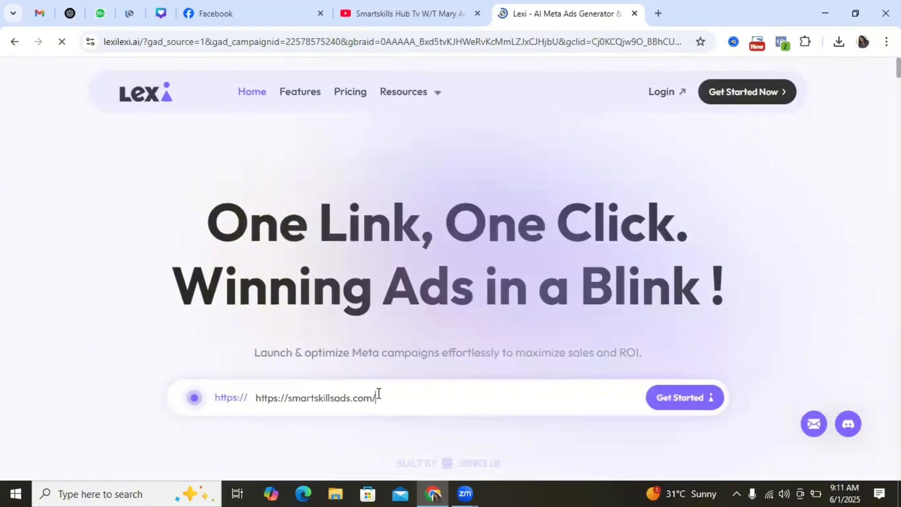
pyautogui.click(673, 403)
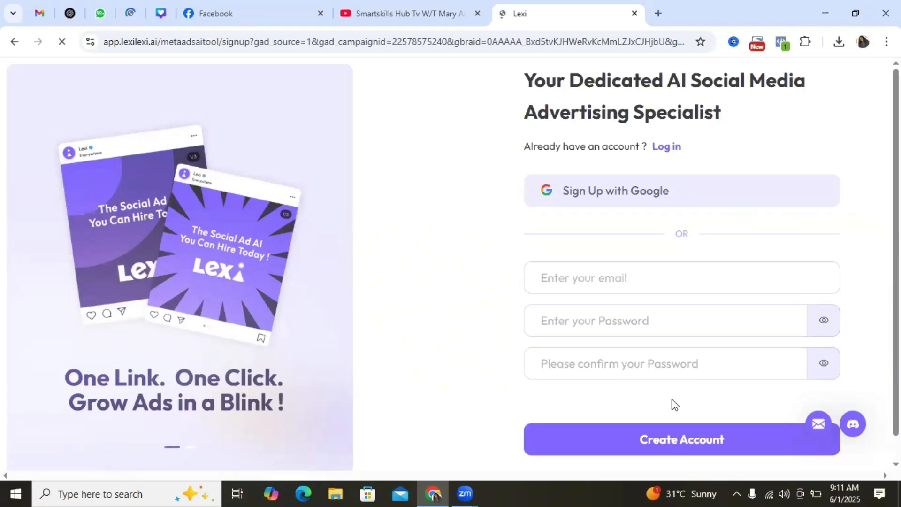
pyautogui.click(631, 197)
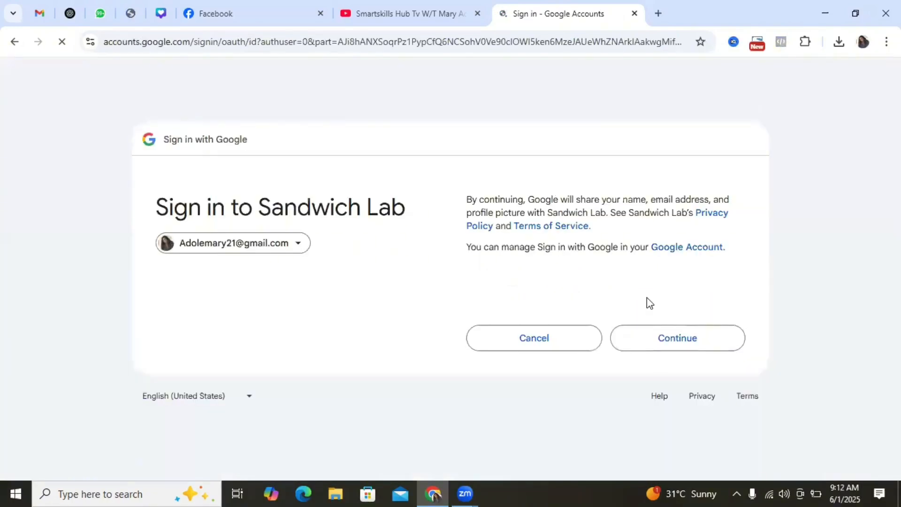
pyautogui.click(687, 343)
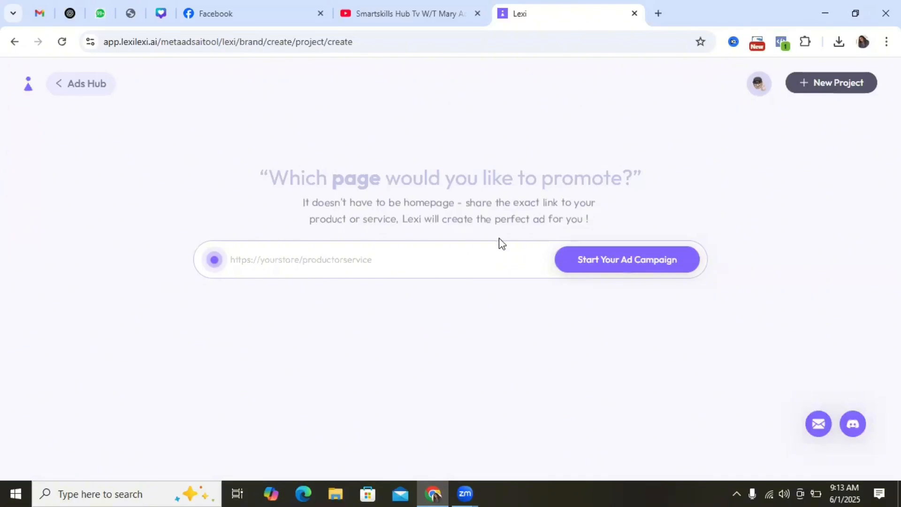
pyautogui.click(439, 263)
pyautogui.write('https://smartskillsads.com/')
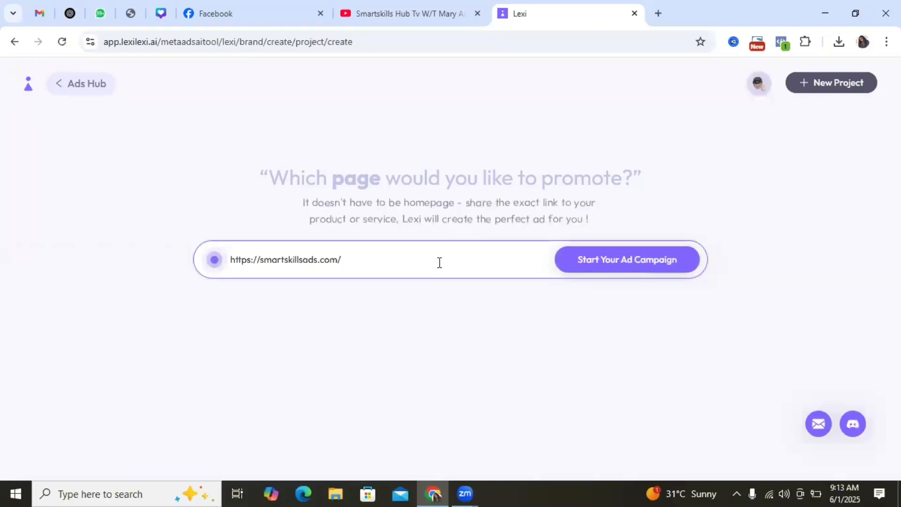
pyautogui.click(595, 265)
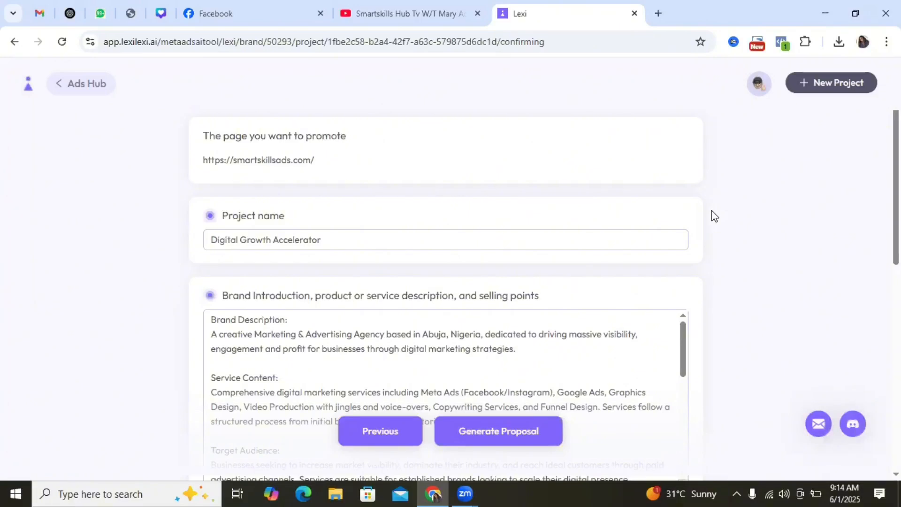
# Review the generated project name, the full brand introduction with its selling points, and the ad plan with its dates
pyautogui.moveTo(897, 141)
pyautogui.mouseDown()
pyautogui.moveTo(896, 156)
pyautogui.moveTo(896, 143)
pyautogui.mouseUp()
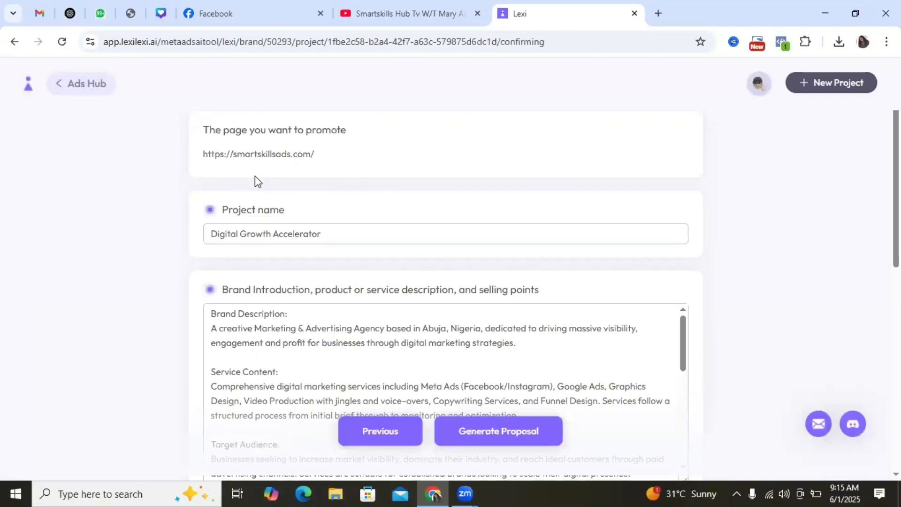
pyautogui.click(330, 232)
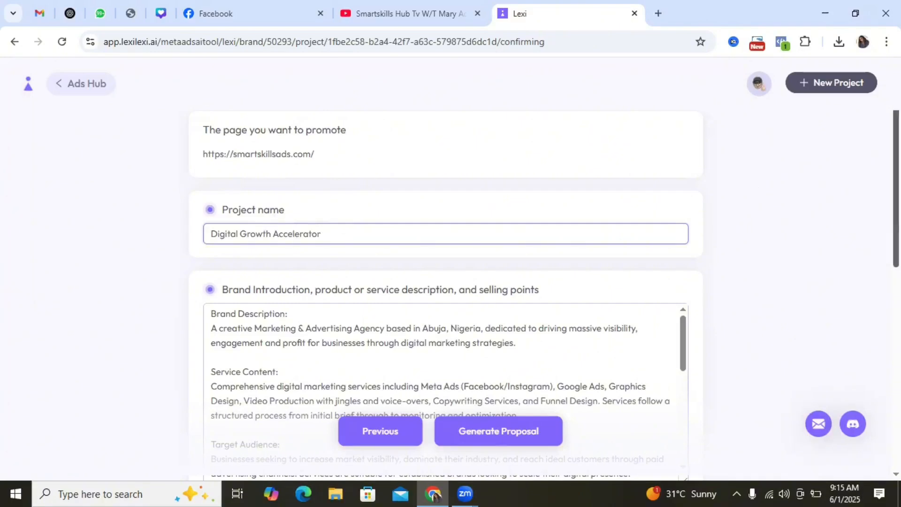
pyautogui.scroll(-2, 679, 193)
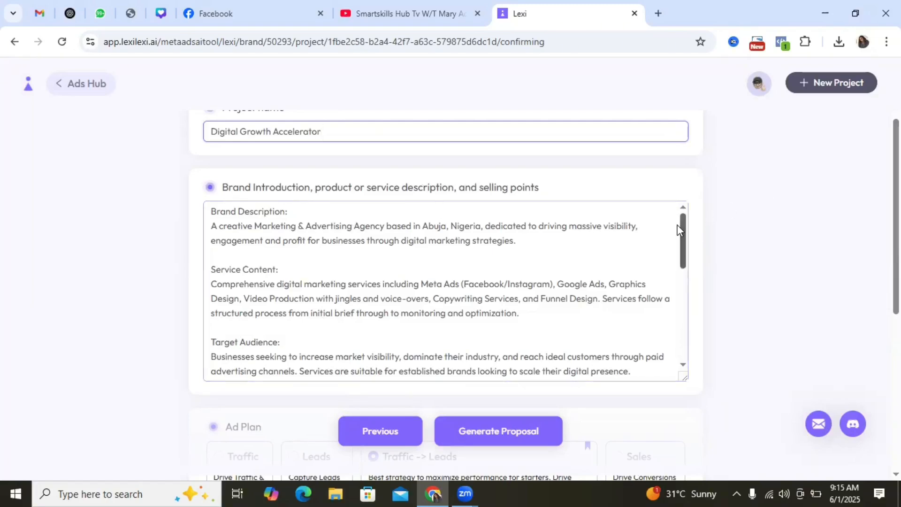
pyautogui.moveTo(683, 231); pyautogui.dragTo(684, 242)
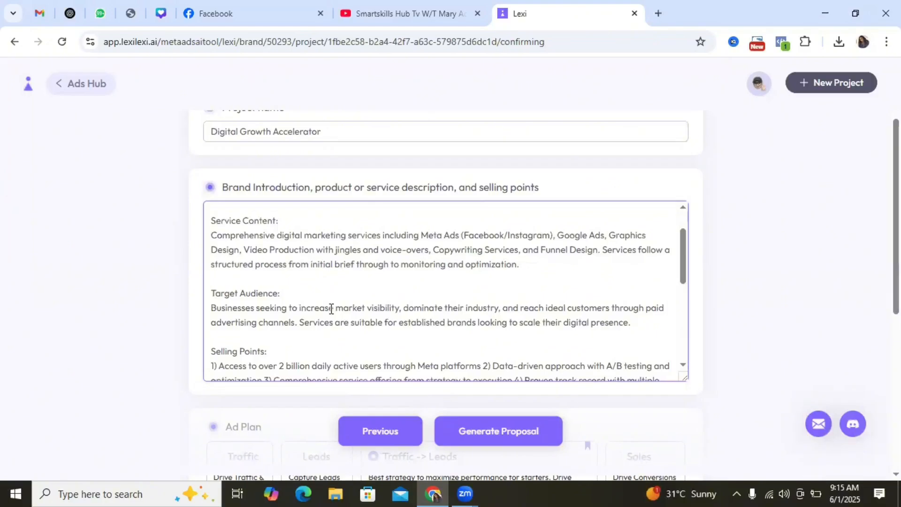
pyautogui.scroll(-2, 278, 297)
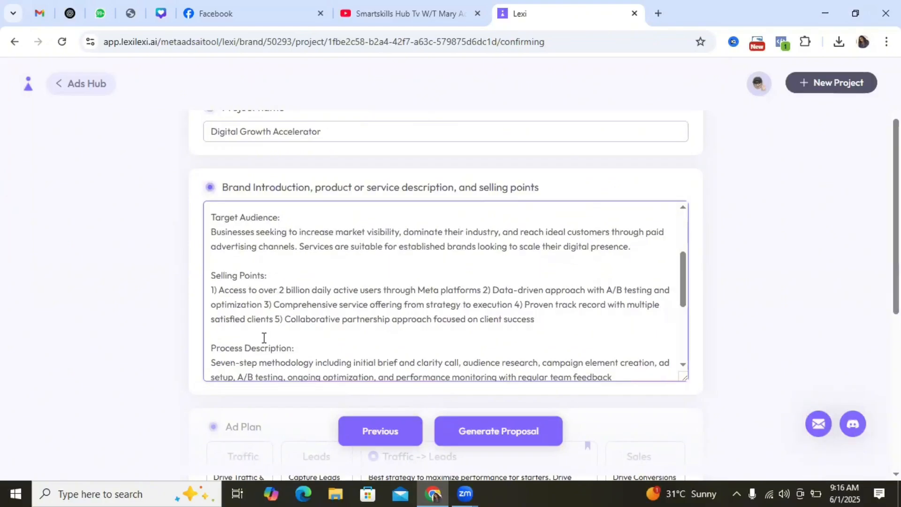
pyautogui.moveTo(683, 274); pyautogui.dragTo(683, 341)
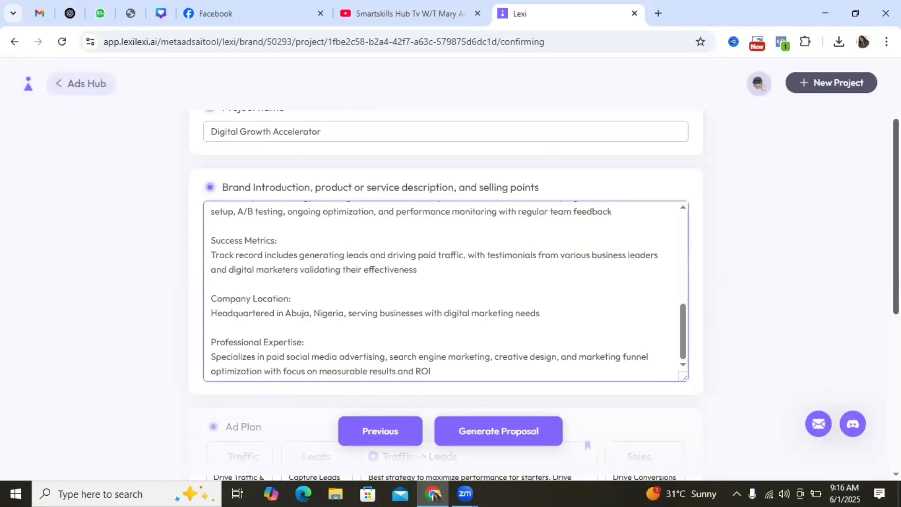
pyautogui.moveTo(897, 268); pyautogui.dragTo(898, 305)
pyautogui.scroll(-3, 822, 293)
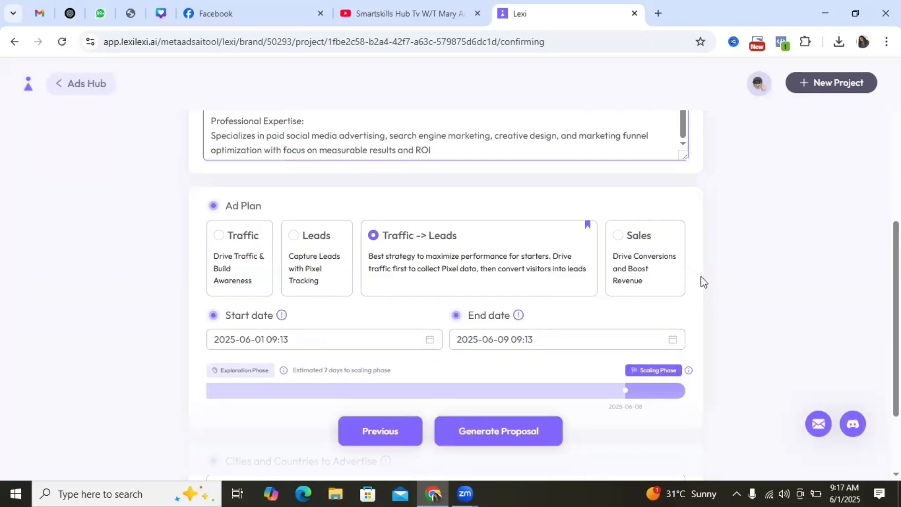
# Add Nigeria as the country to advertise in and generate the campaign proposal
pyautogui.scroll(-3, 590, 304)
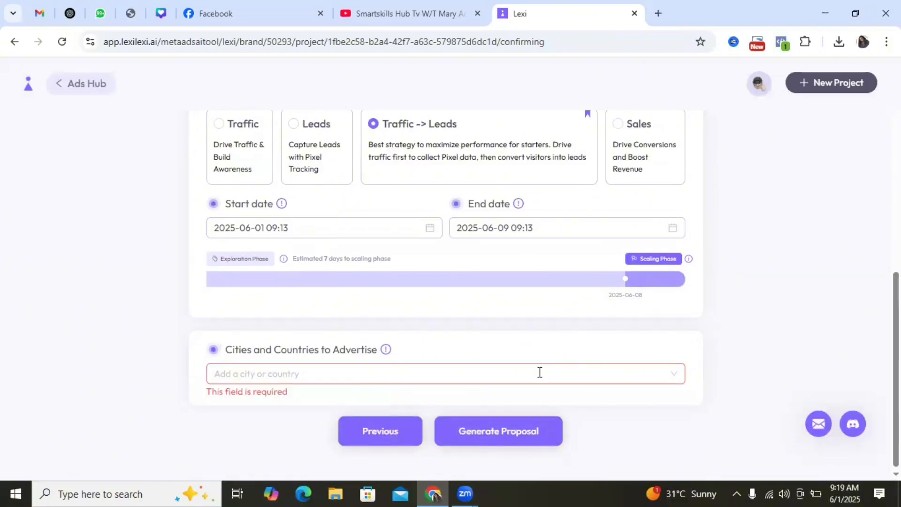
pyautogui.click(411, 370)
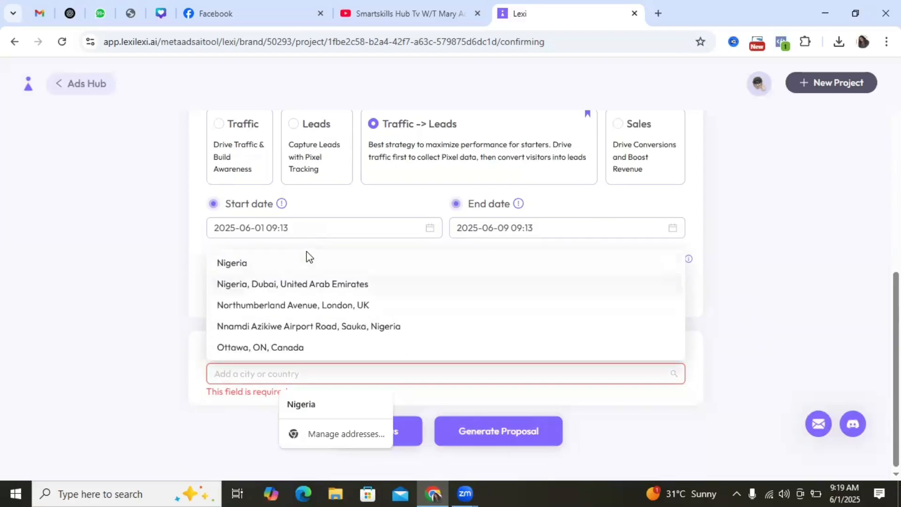
pyautogui.click(280, 263)
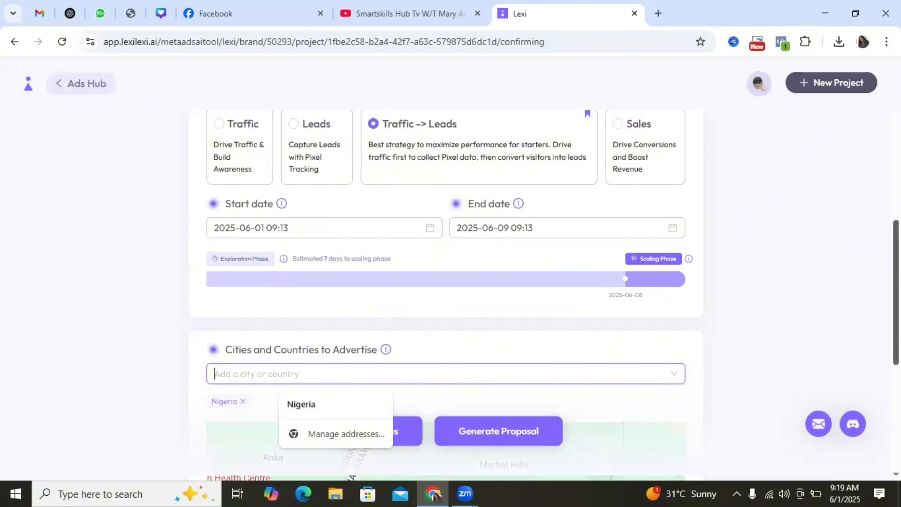
pyautogui.scroll(-5, 446, 291)
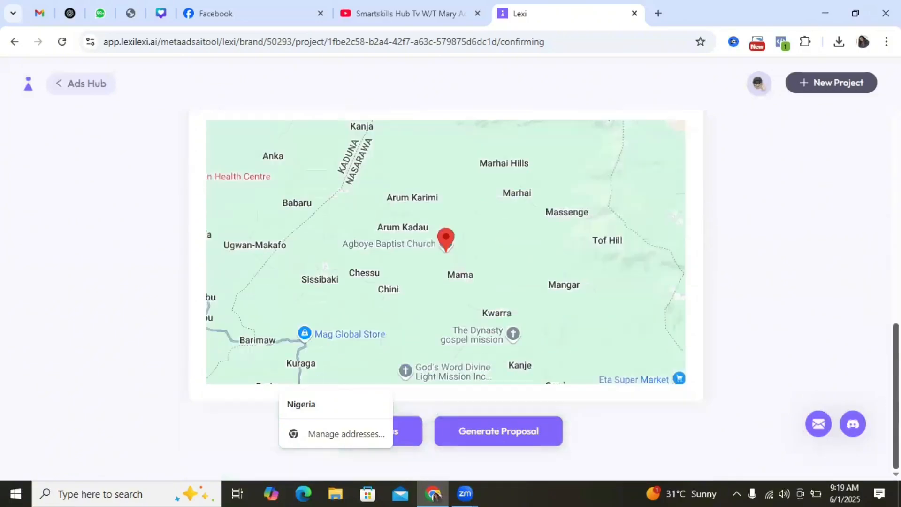
pyautogui.click(488, 434)
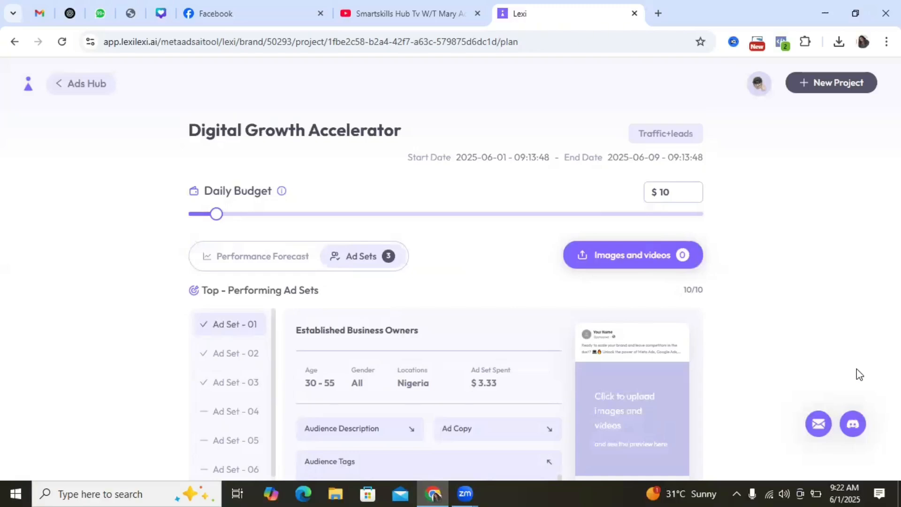
# Examine the proposal's first ad set, reading its ad copy and audience description
pyautogui.scroll(-1, 859, 374)
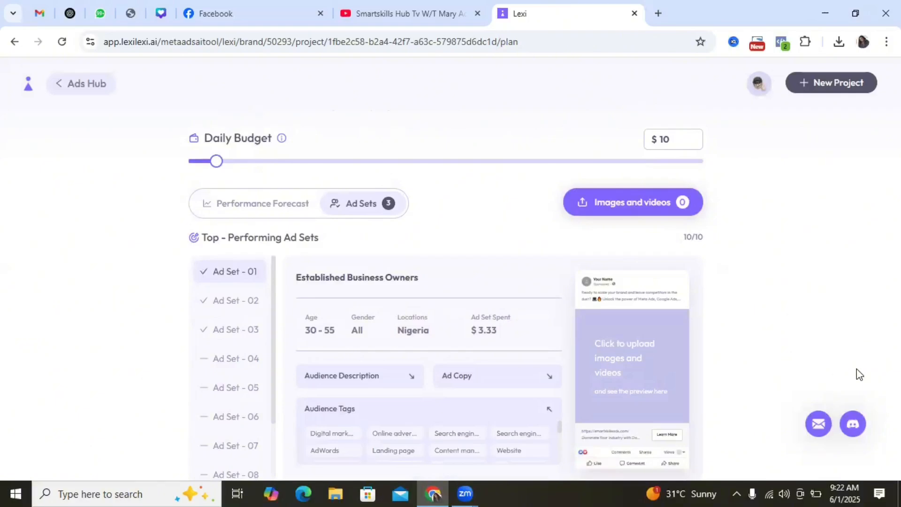
pyautogui.scroll(-2, 859, 375)
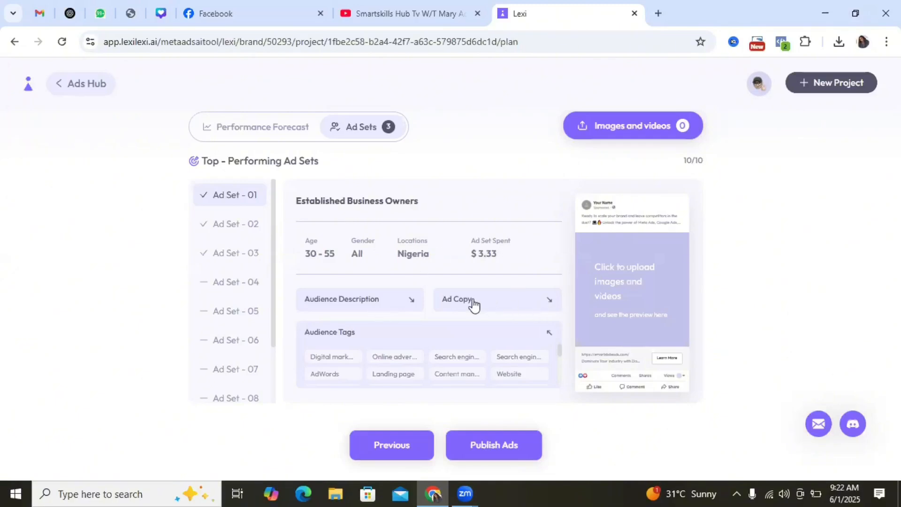
pyautogui.click(535, 310)
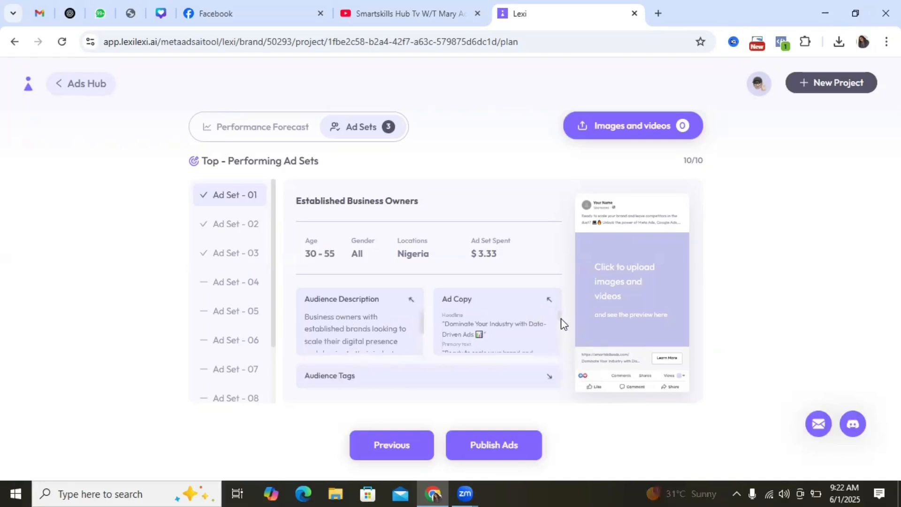
pyautogui.scroll(-1, 560, 318)
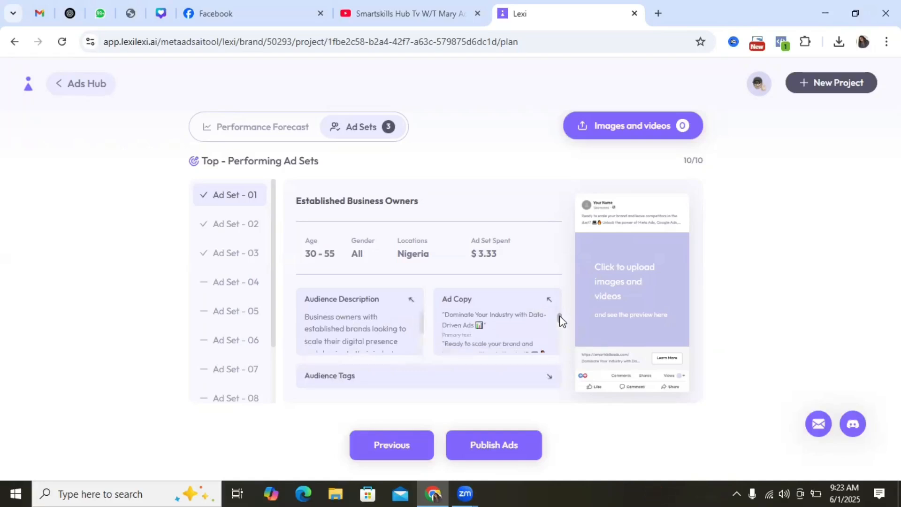
pyautogui.scroll(1, 560, 320)
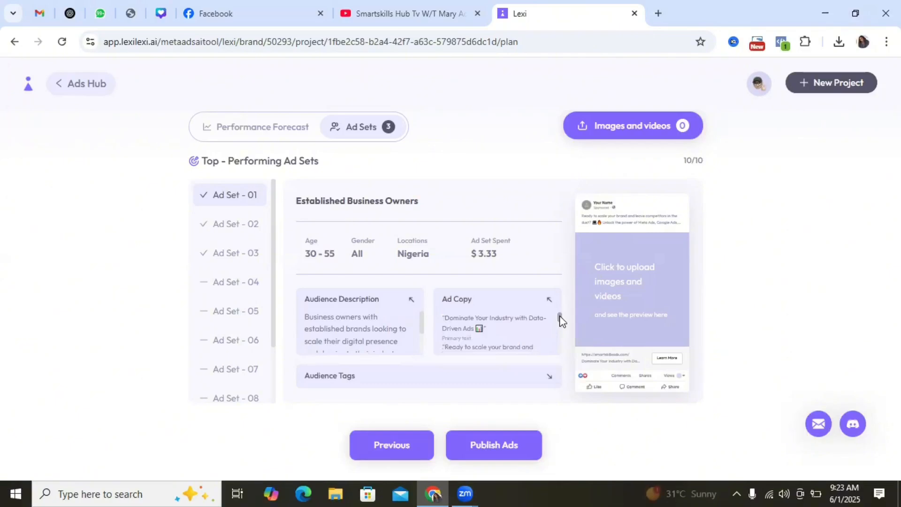
pyautogui.scroll(-3, 559, 318)
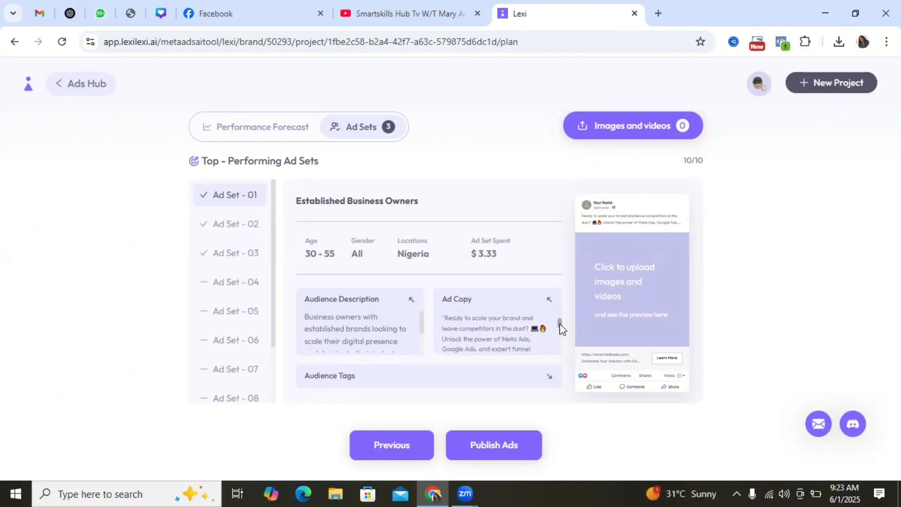
pyautogui.moveTo(560, 323)
pyautogui.mouseDown()
pyautogui.moveTo(557, 358)
pyautogui.moveTo(558, 315)
pyautogui.mouseUp()
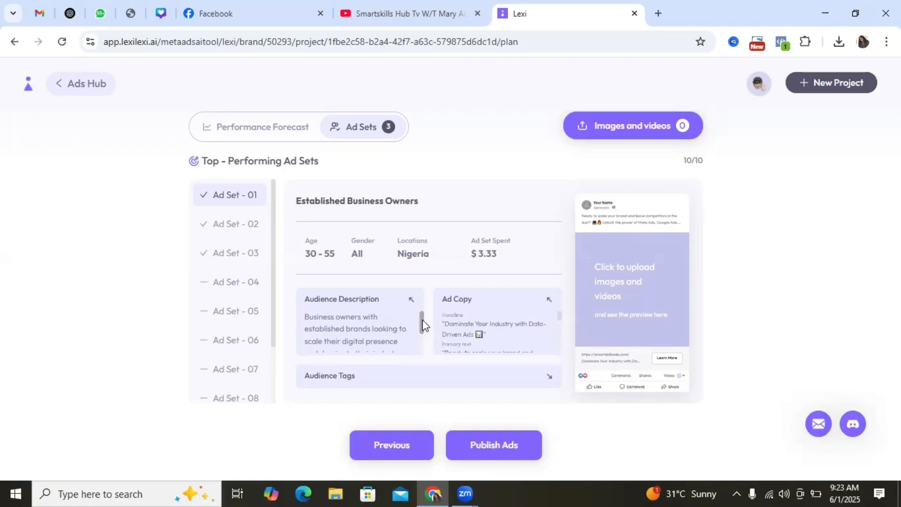
pyautogui.click(424, 344)
# Look through the audience tags of Ad Set - 01 and check the upload options for its images and videos
pyautogui.click(549, 376)
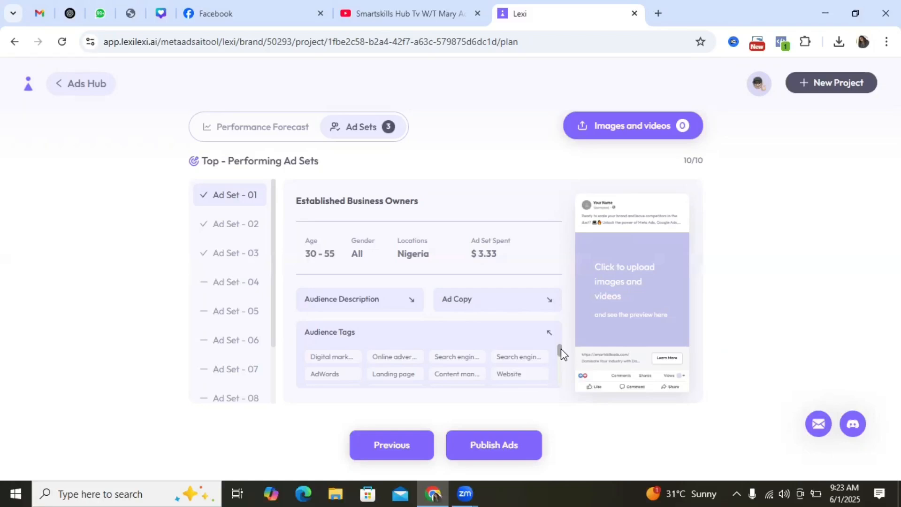
pyautogui.moveTo(562, 354)
pyautogui.mouseDown()
pyautogui.moveTo(559, 381)
pyautogui.moveTo(559, 368)
pyautogui.mouseUp()
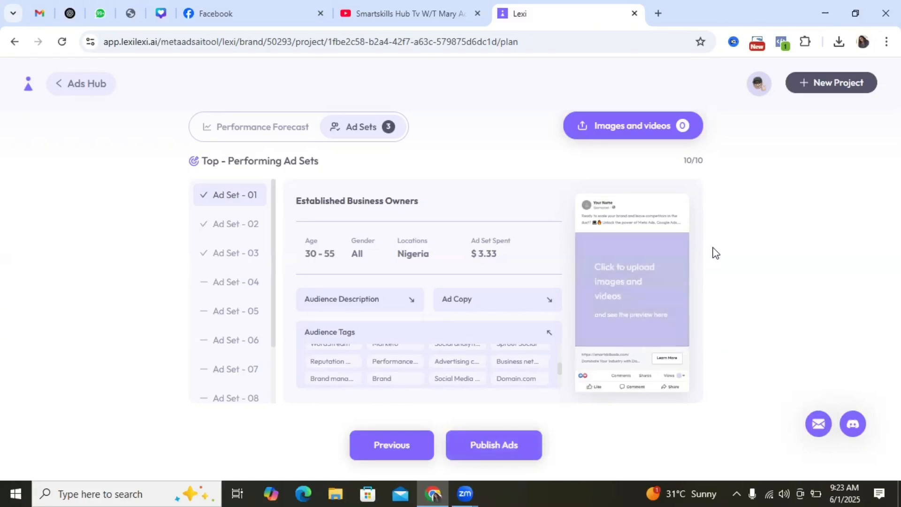
pyautogui.click(631, 287)
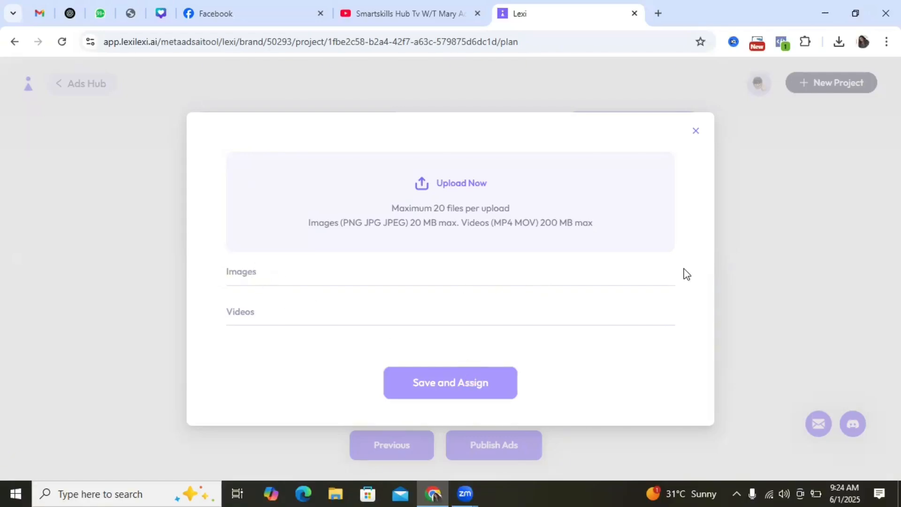
pyautogui.click(696, 136)
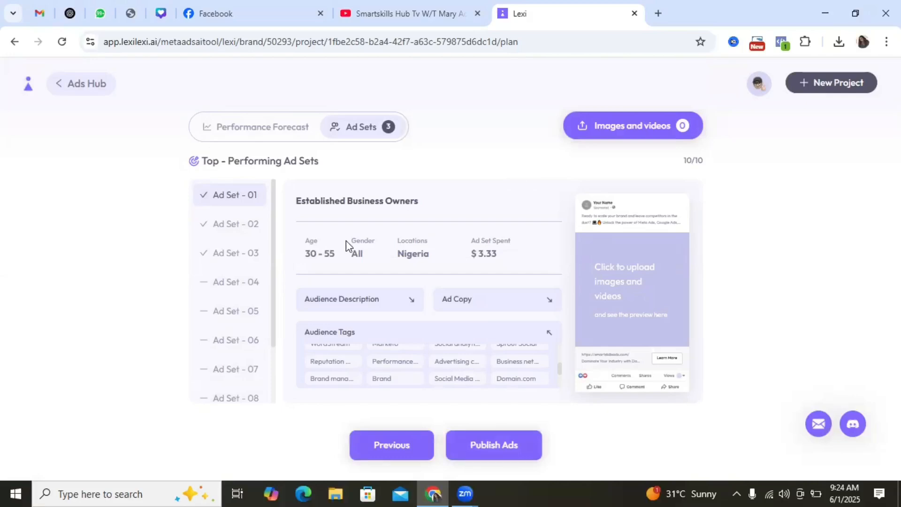
# Open Ad Set - 02 and view its ad copy and audience description
pyautogui.click(230, 229)
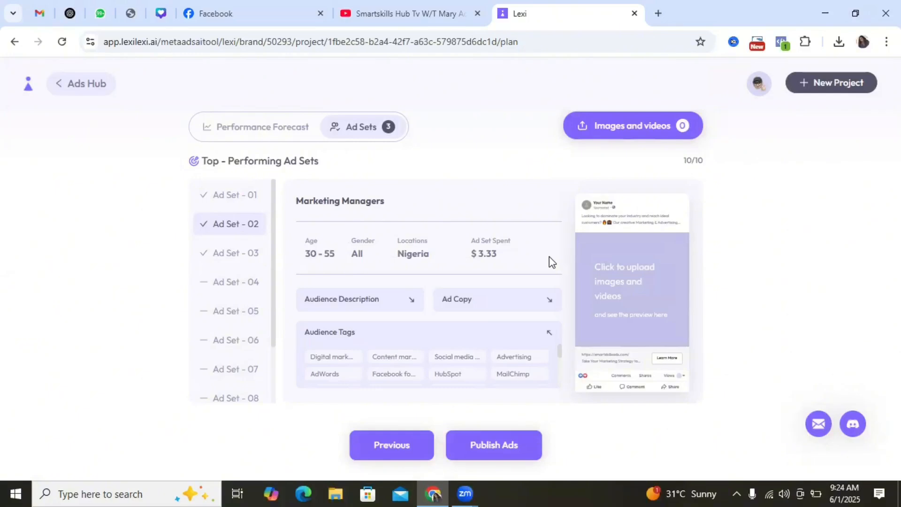
pyautogui.click(511, 304)
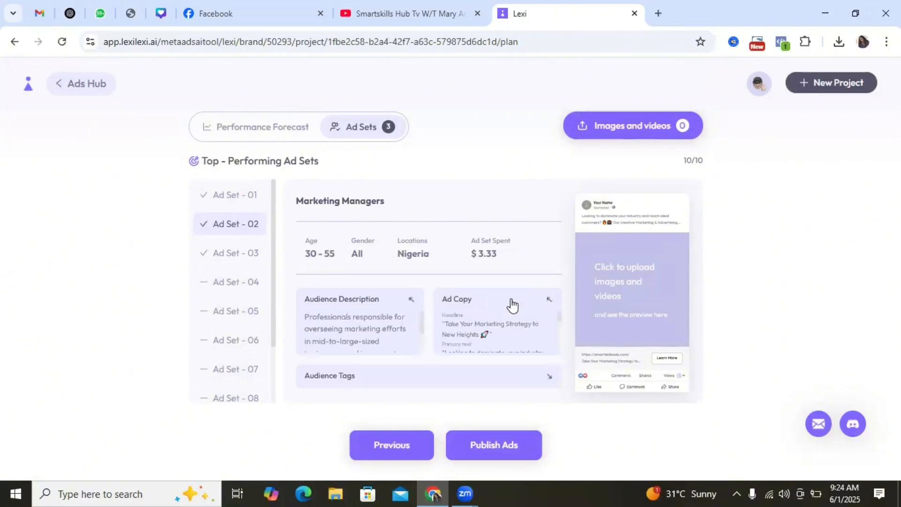